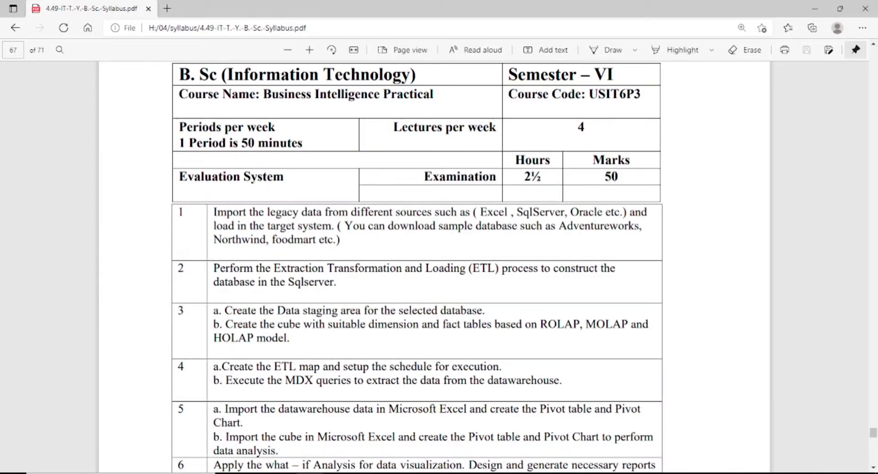
Launch Power BI Desktop and dismiss its welcome screen
key("super")
type("po")
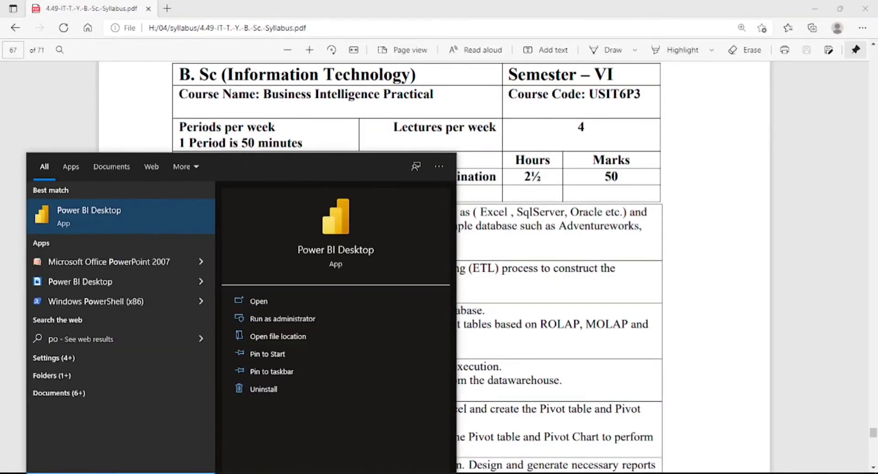
key("Return")
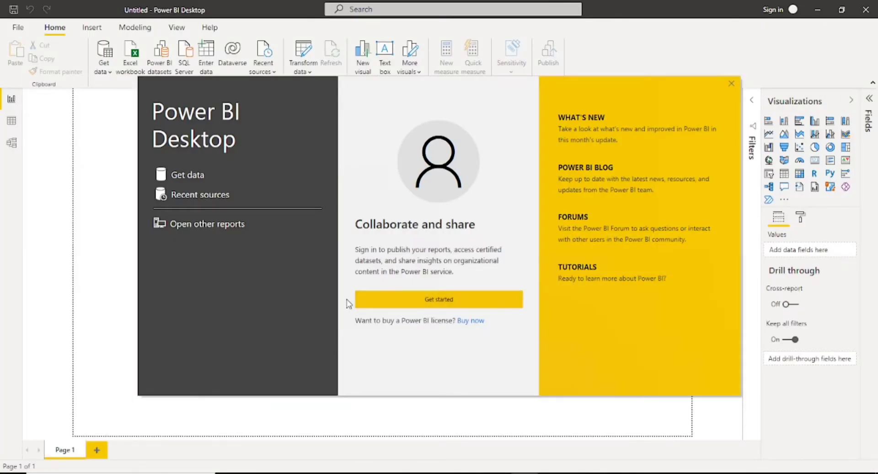
left_click(732, 84)
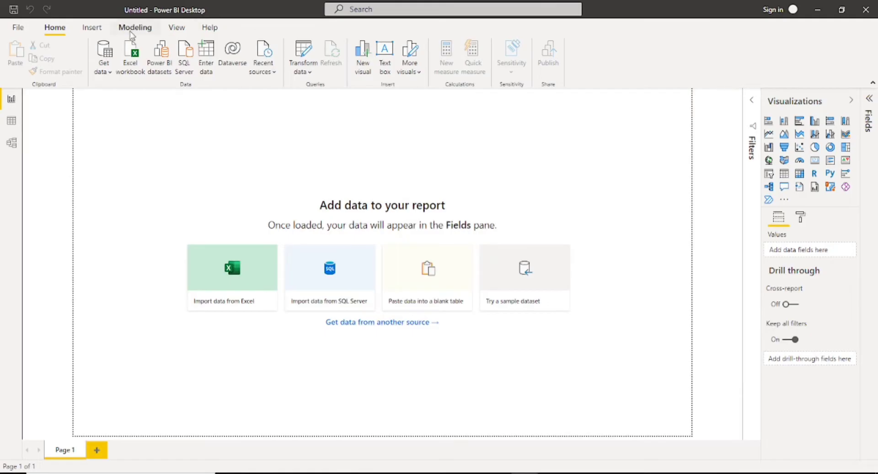
left_click(103, 71)
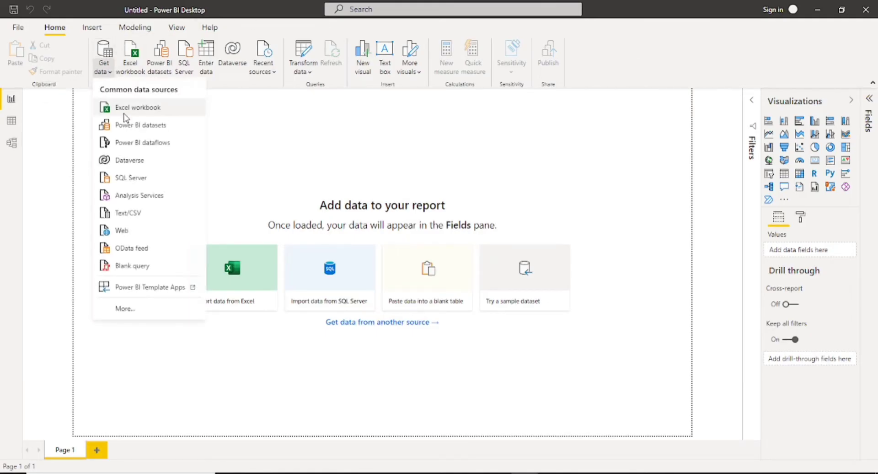
left_click(155, 249)
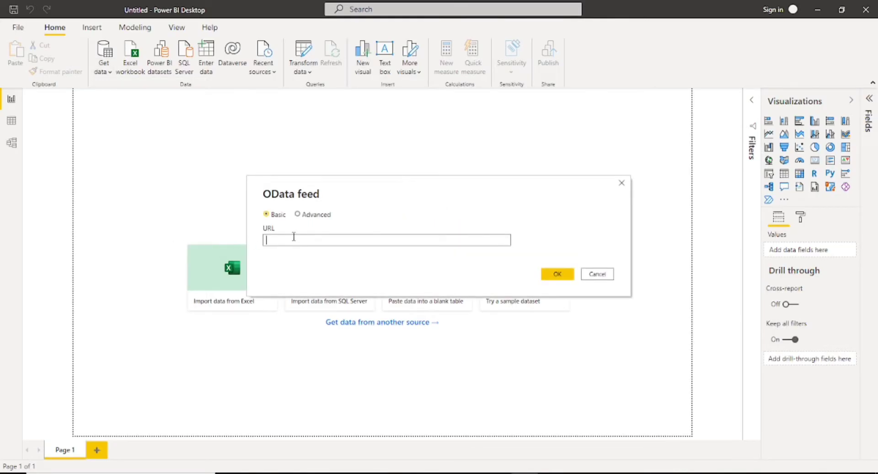
type("http://services.odata.org/V3/Northwind/Northwind.svc/")
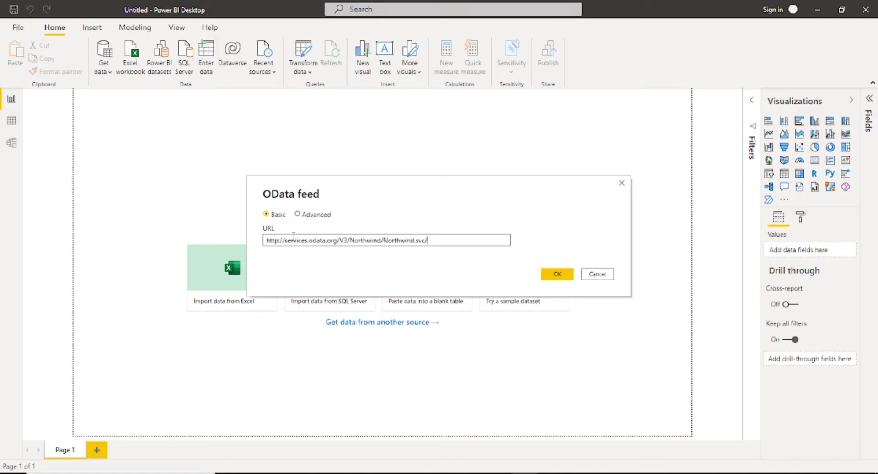
left_click(554, 276)
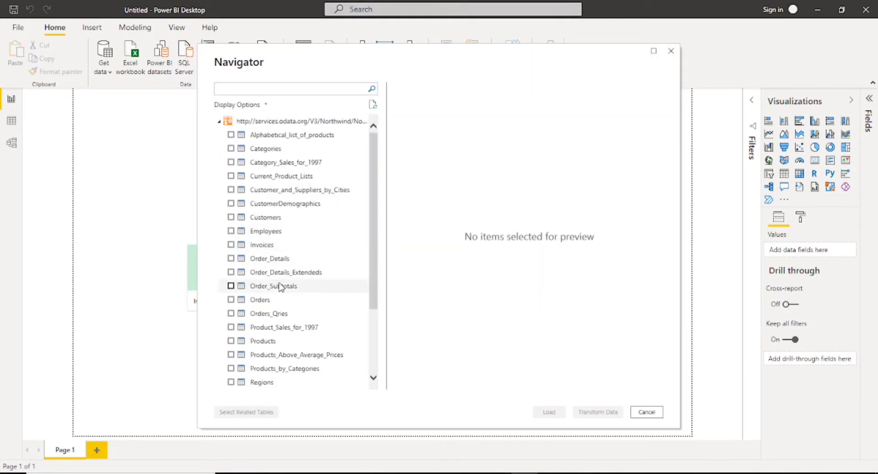
Load the Orders and Products tables from the Northwind feed into the report
left_click(231, 300)
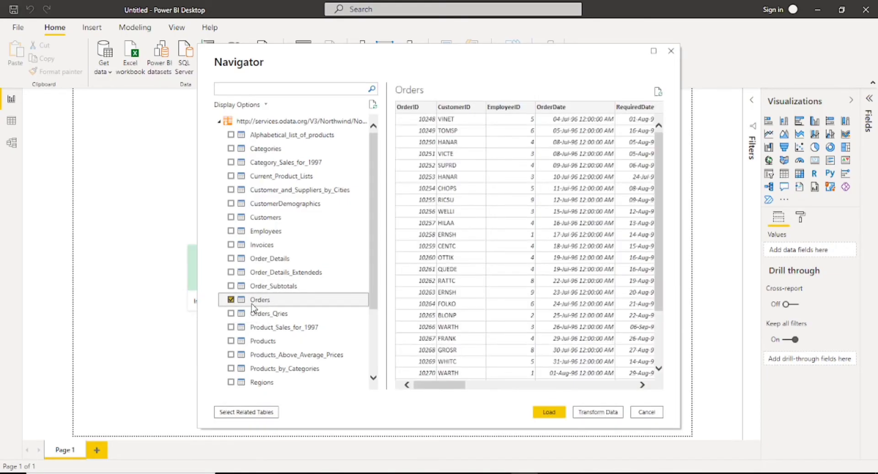
left_click(231, 341)
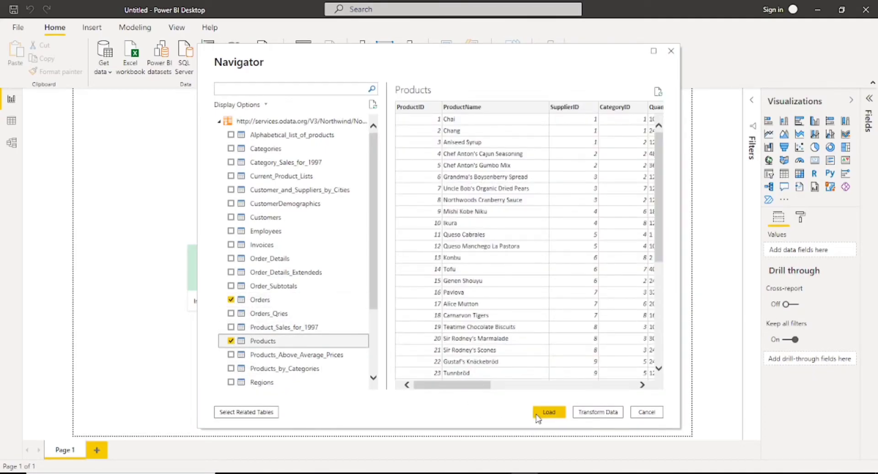
left_click(549, 413)
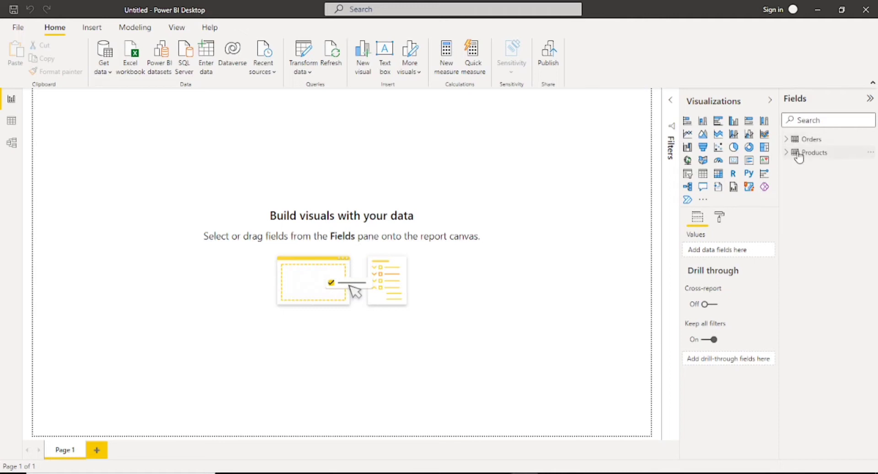
Open the Products query for editing and maximize the Power Query Editor
left_click(870, 154)
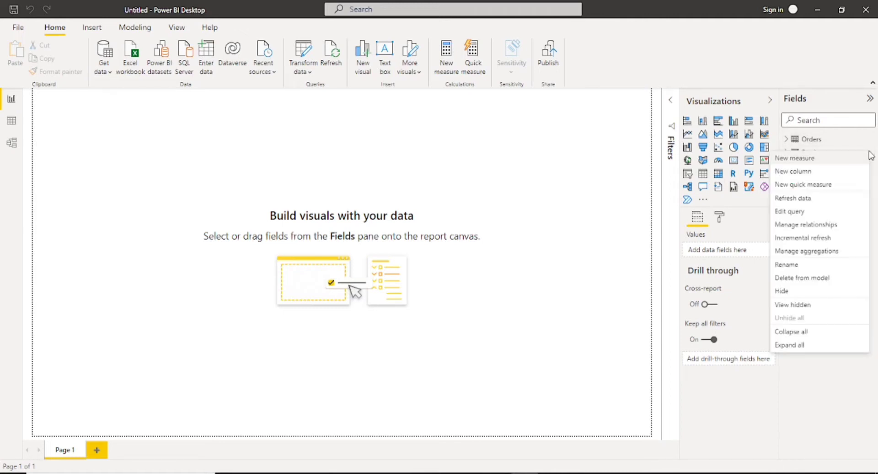
left_click(802, 217)
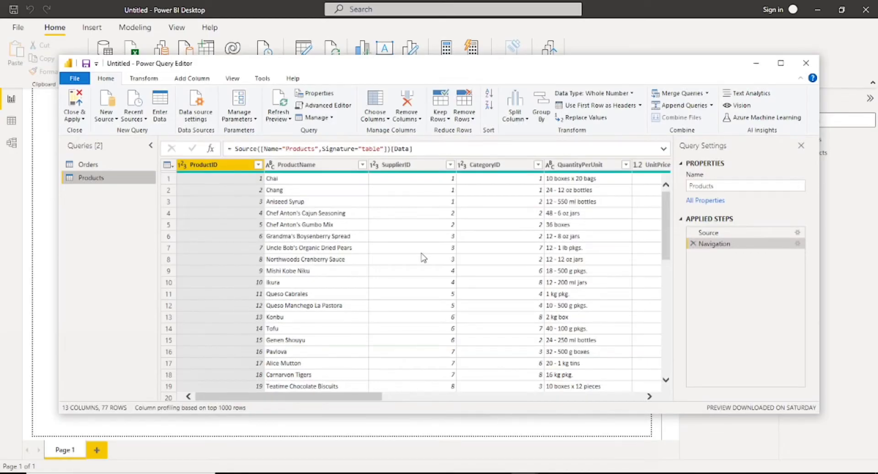
left_click(781, 63)
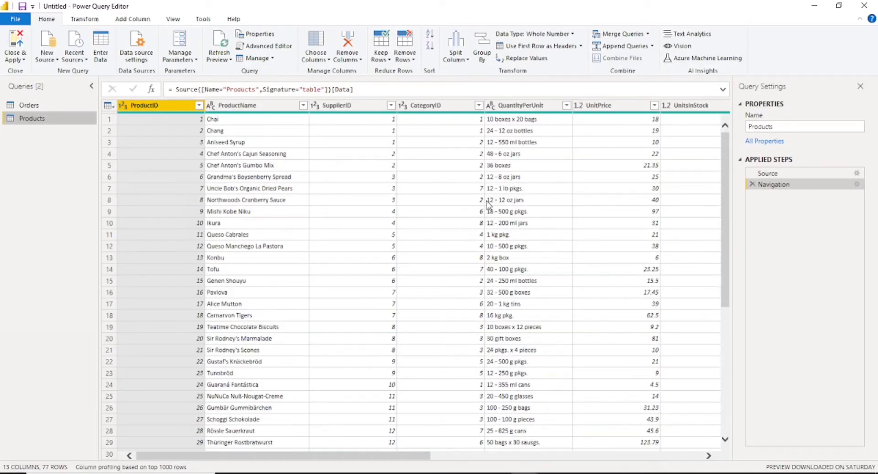
Remove the SupplierID and CategoryID columns from the Products query
left_click(242, 109, "ctrl")
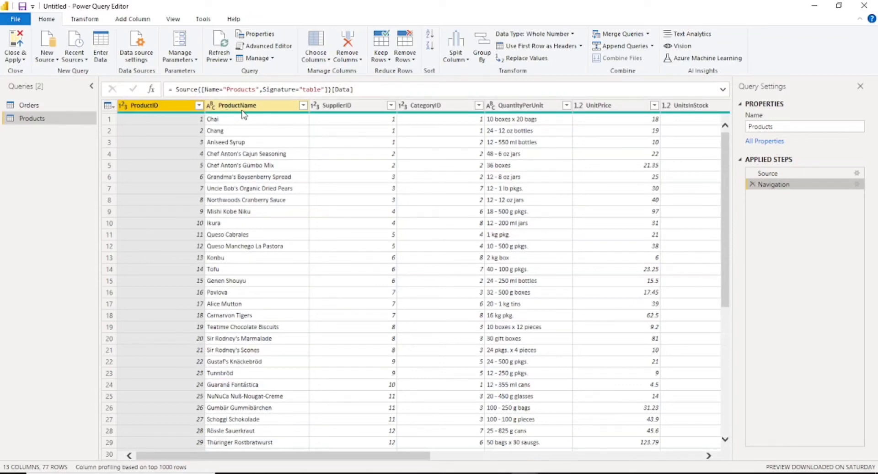
left_click(325, 107)
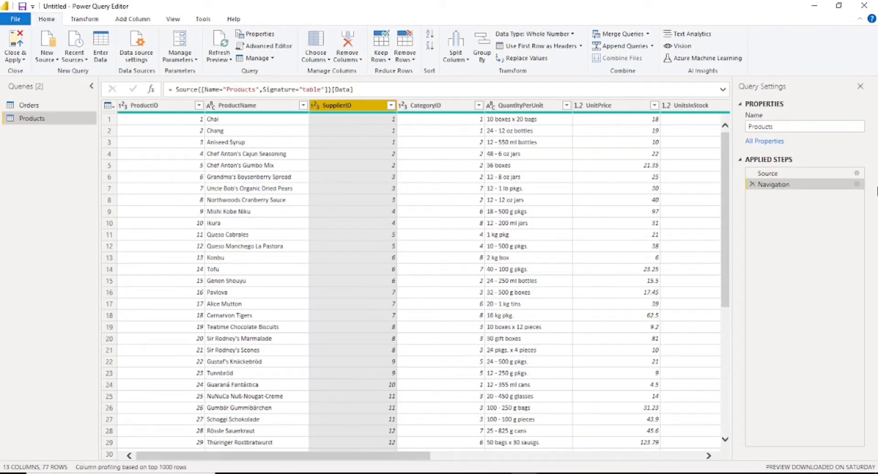
key("shift+Right")
key("shift+Right")
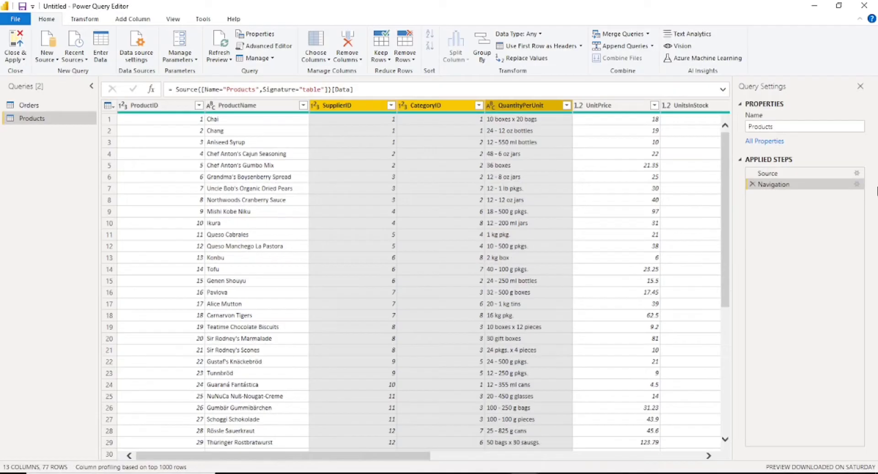
key("shift+Left")
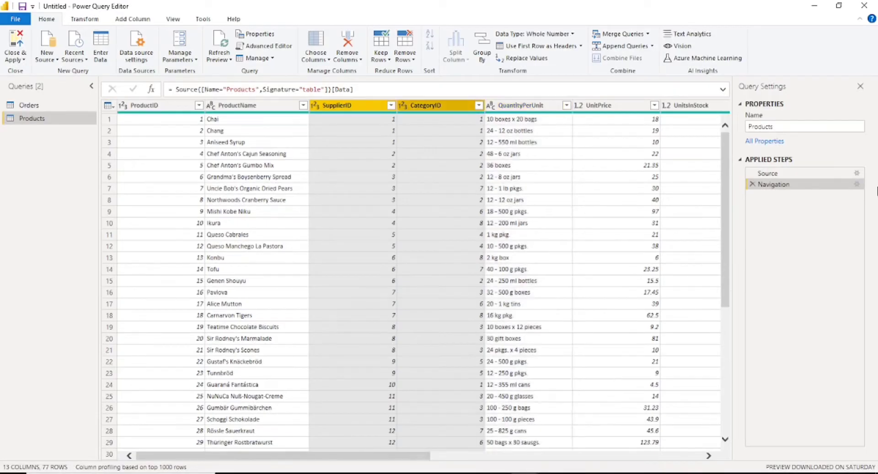
right_click(449, 106)
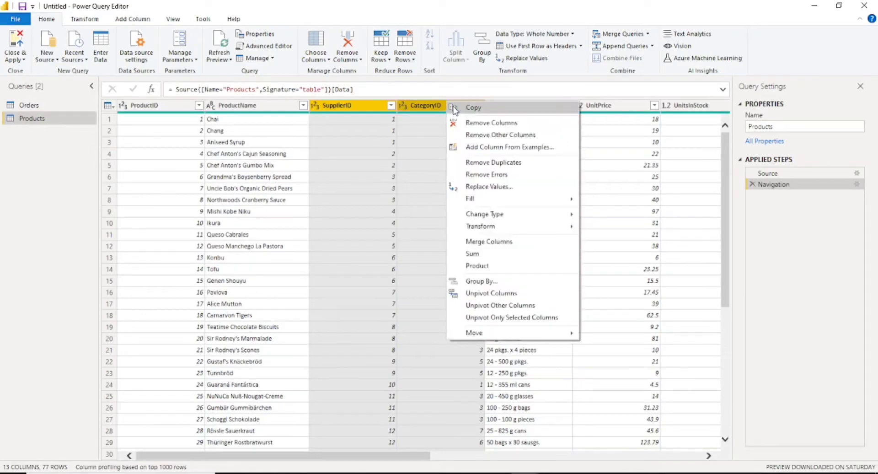
left_click(468, 123)
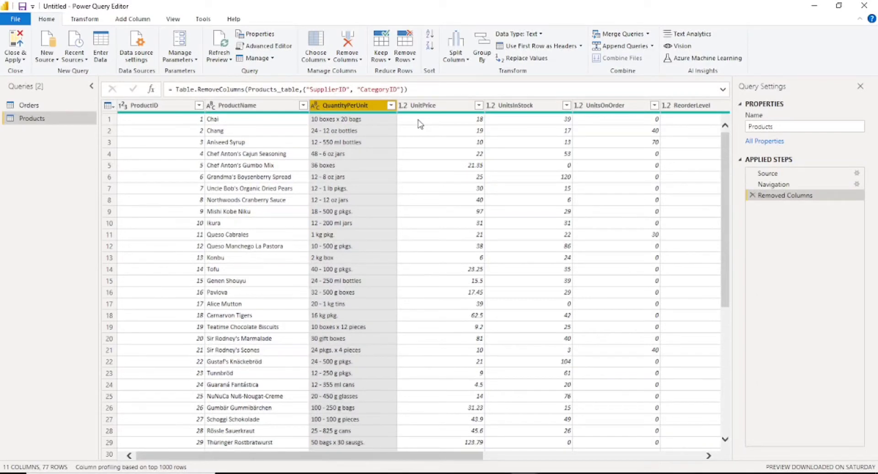
Remove the UnitPrice column from the Products query
left_click(423, 106)
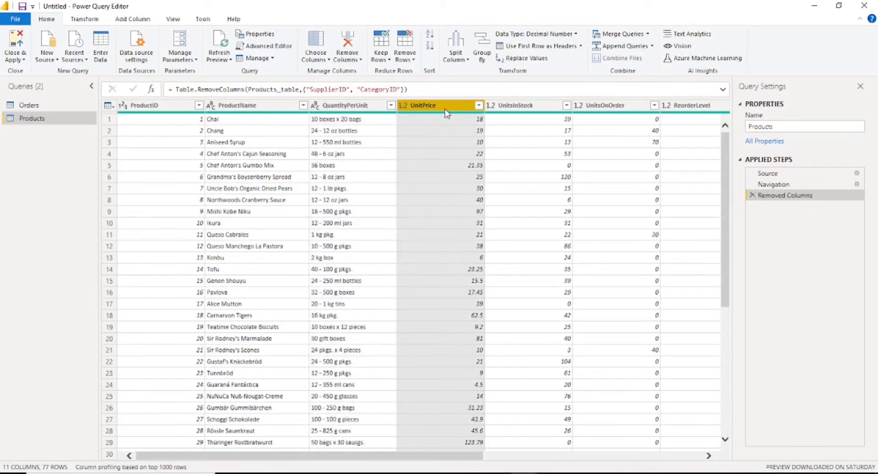
right_click(447, 113)
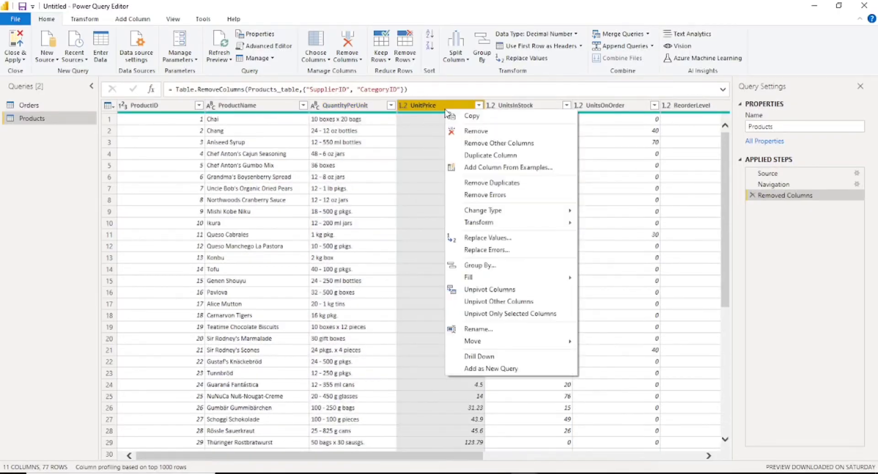
left_click(463, 132)
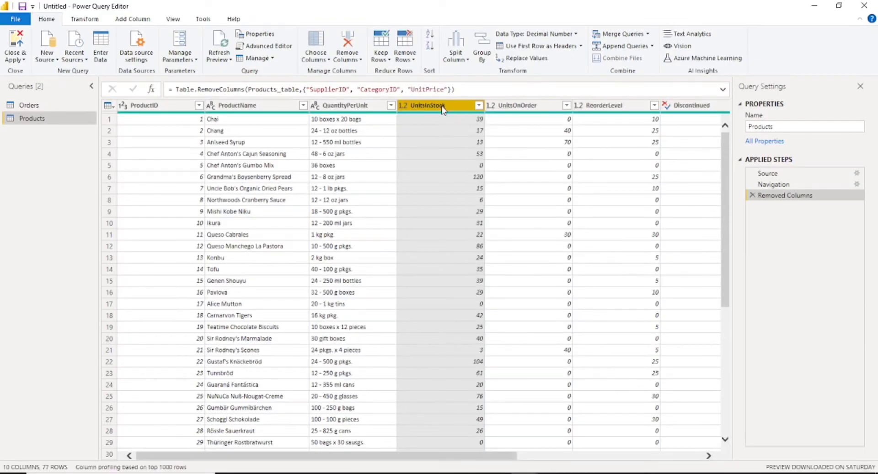
Remove the UnitsOnOrder, ReorderLevel, Discontinued, Category, Order_Details and Supplier columns from the Products query
left_click(518, 106)
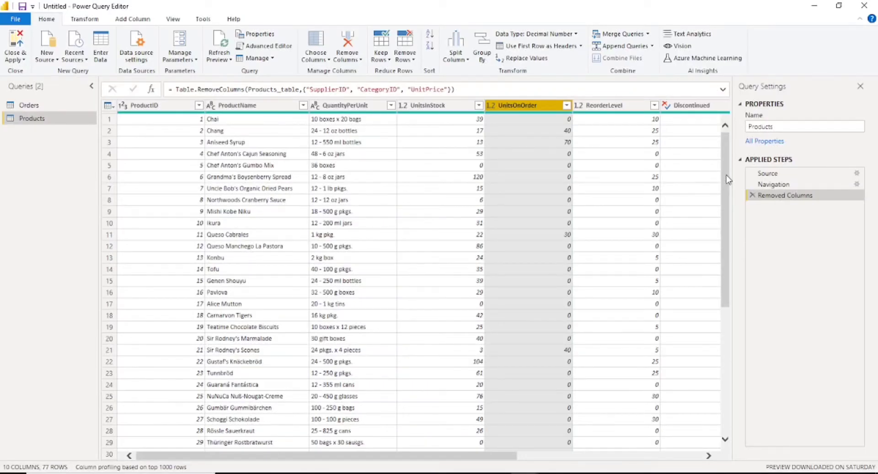
key("shift+Right")
key("shift+Right")
key("shift+Right")
key("shift+Right")
key("shift+Right")
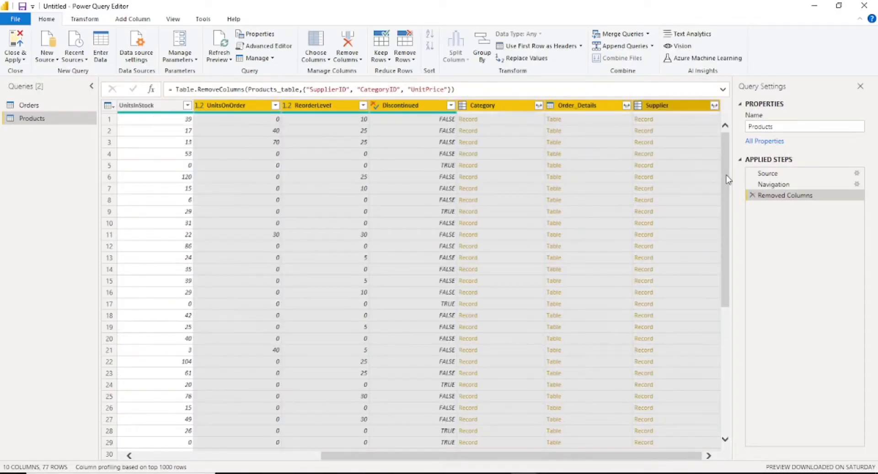
right_click(237, 106)
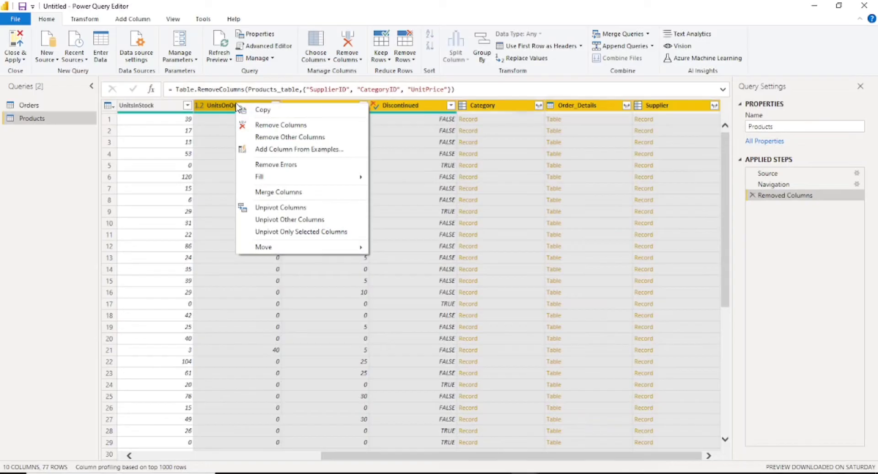
left_click(256, 126)
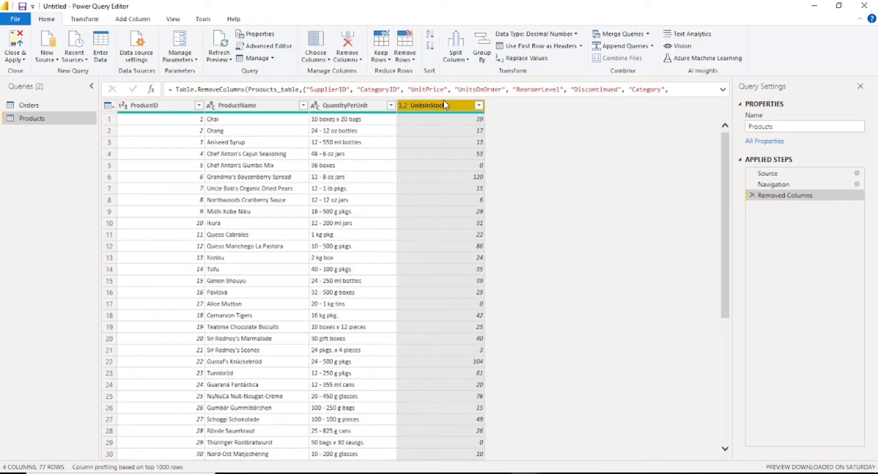
Change the data type of the UnitsInStock column to Whole Number
left_click(577, 35)
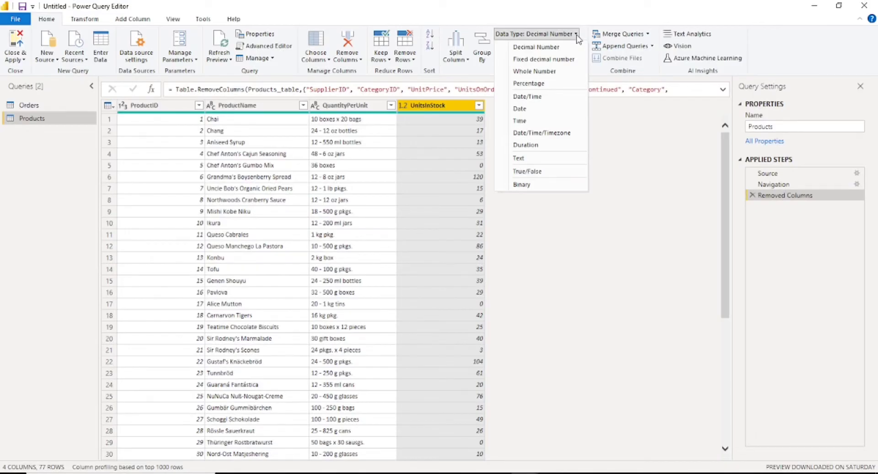
left_click(545, 74)
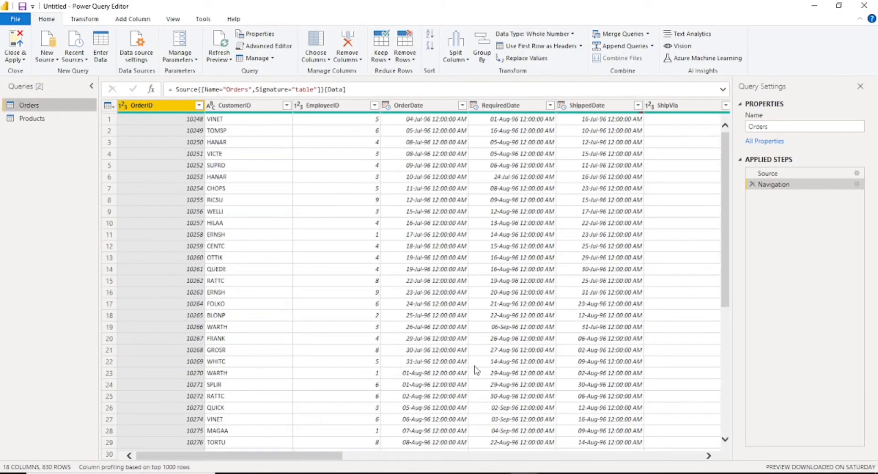
Expand the Order_Details column of the Orders query to only ProductID, UnitPrice and Quantity, keeping the original column name as prefix
left_click_drag(336, 457, 687, 456)
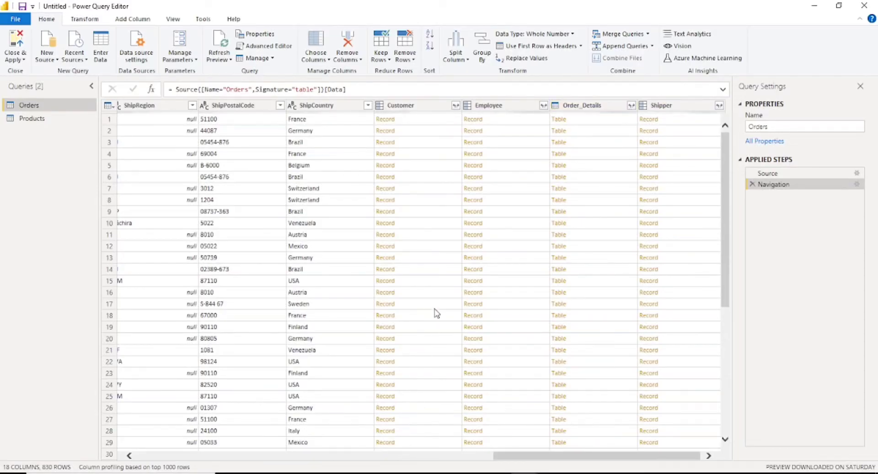
left_click(633, 106)
left_click(632, 106)
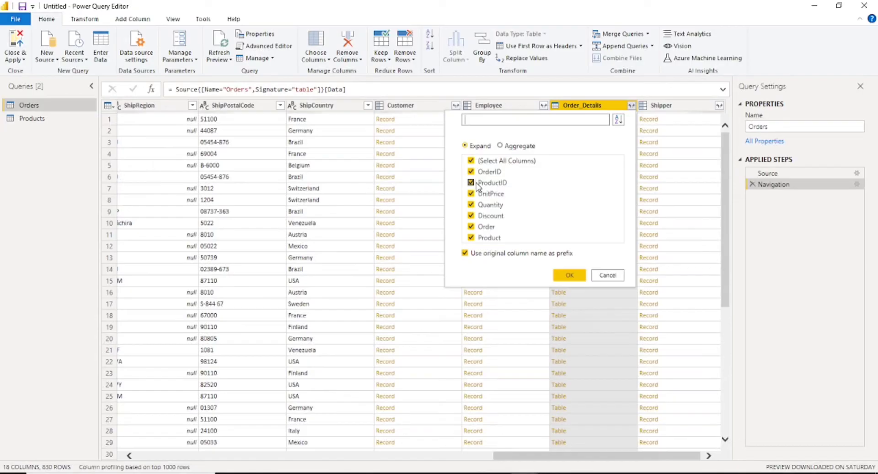
left_click(471, 215)
left_click(471, 226)
left_click(471, 239)
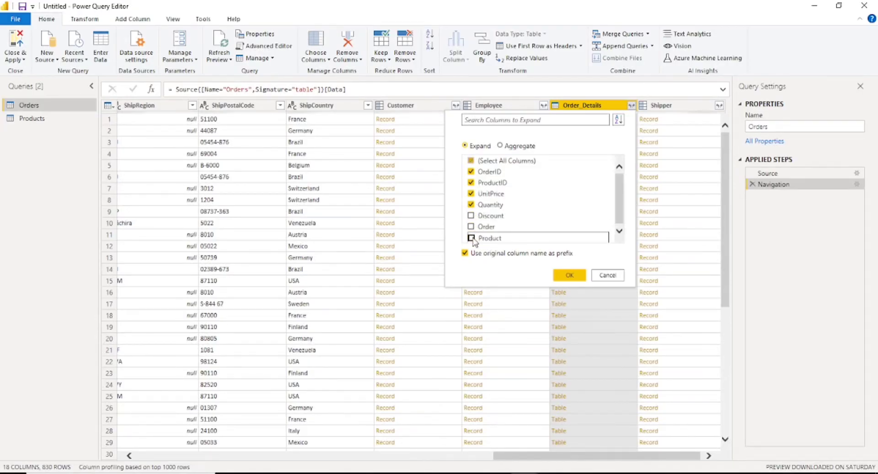
left_click(471, 171)
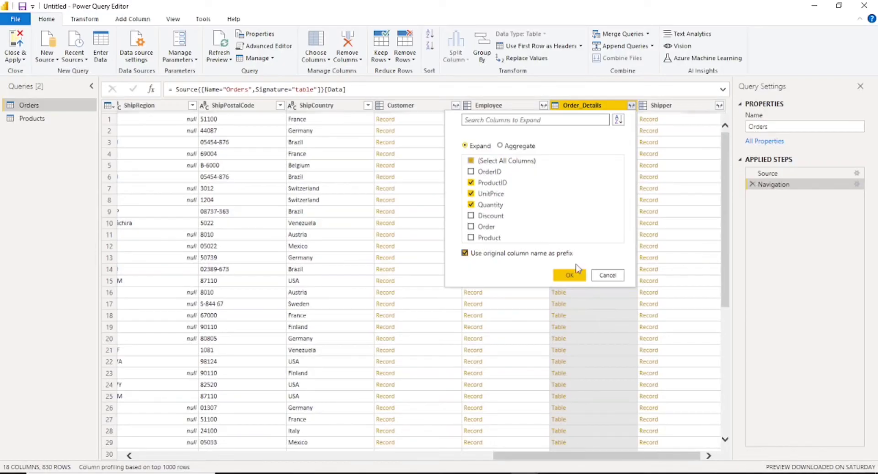
left_click(570, 275)
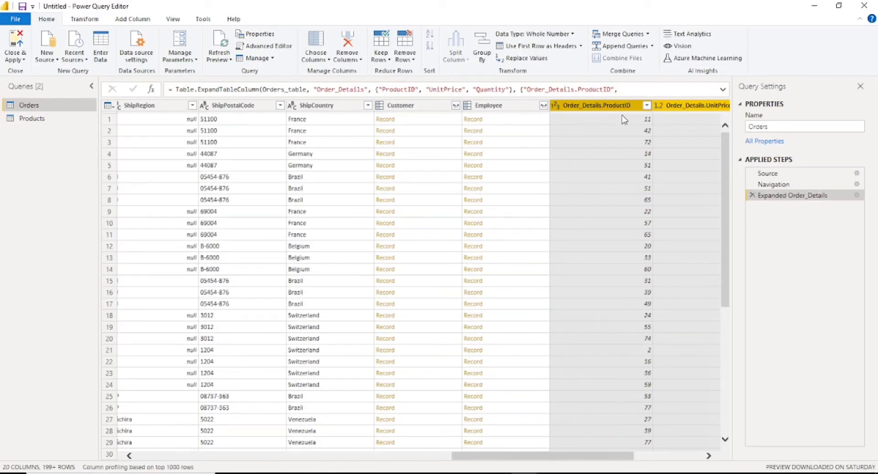
Add a custom column LineTotal to Orders as [Order_Details.UnitPrice]*[Order_Details.Quantity] and place it directly before the Shipper column
left_click_drag(582, 460, 630, 460)
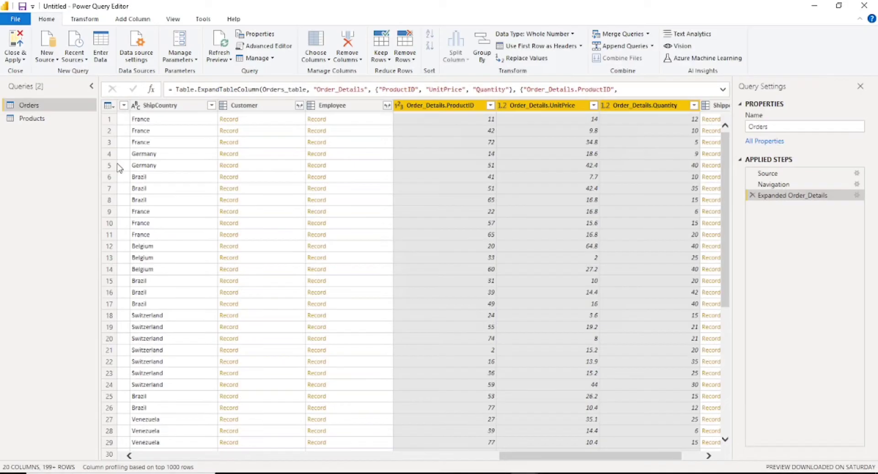
left_click(134, 19)
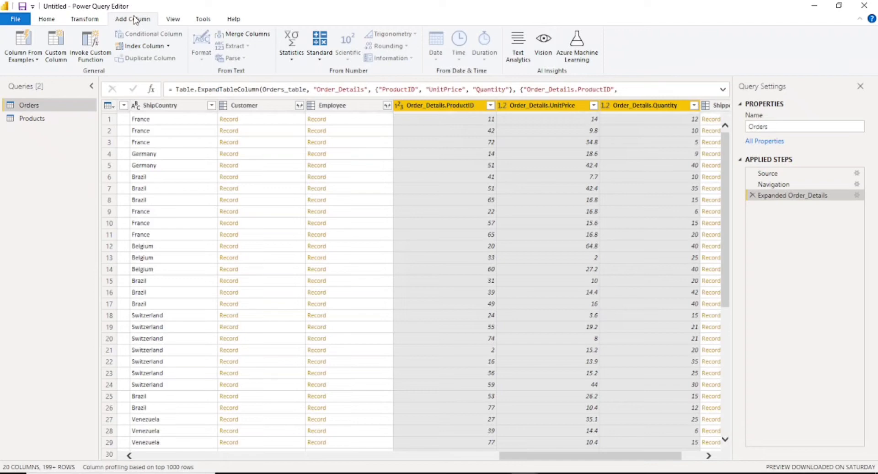
left_click(55, 53)
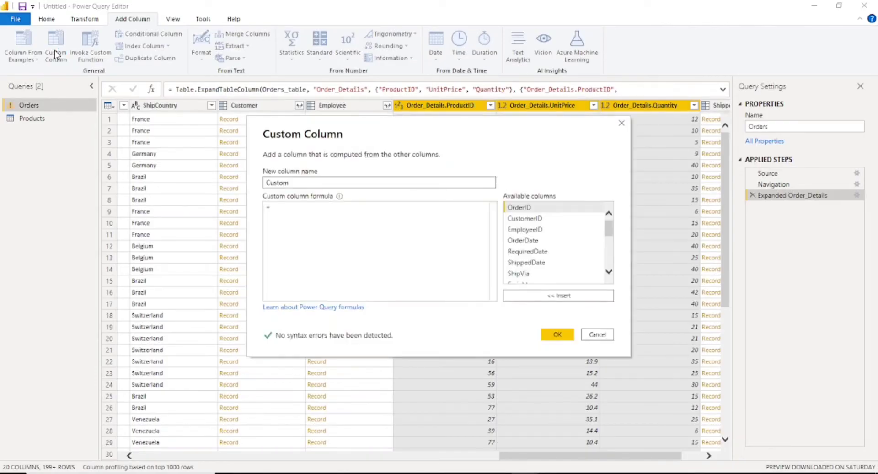
type("LineTotal")
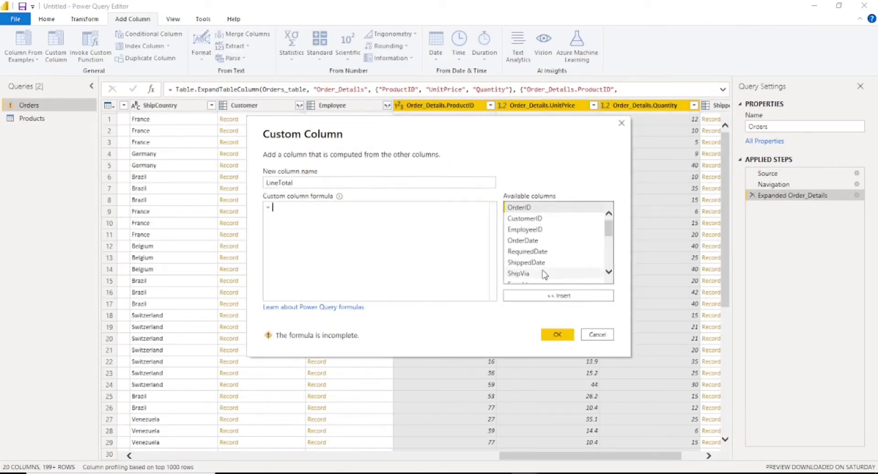
scroll(555, 268, "down", 1)
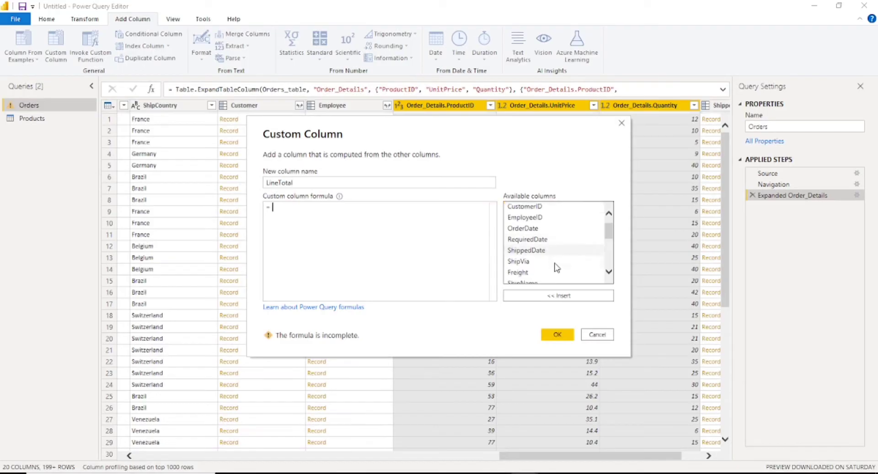
scroll(556, 268, "down", 3)
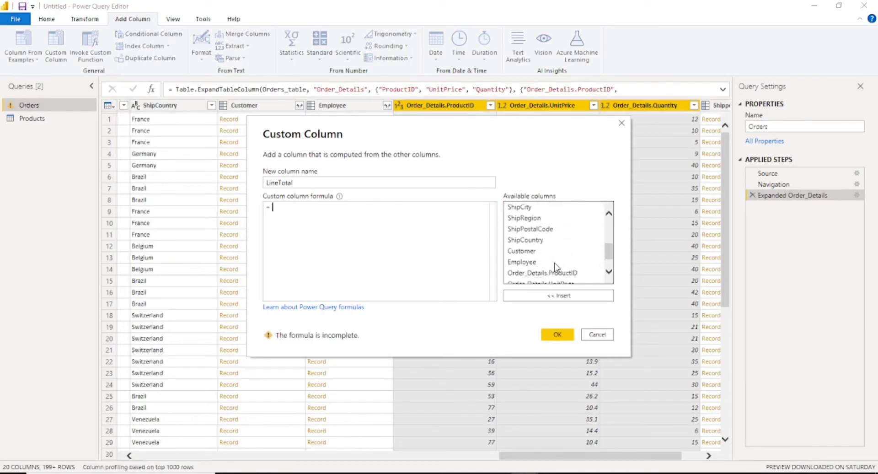
scroll(556, 268, "down", 1)
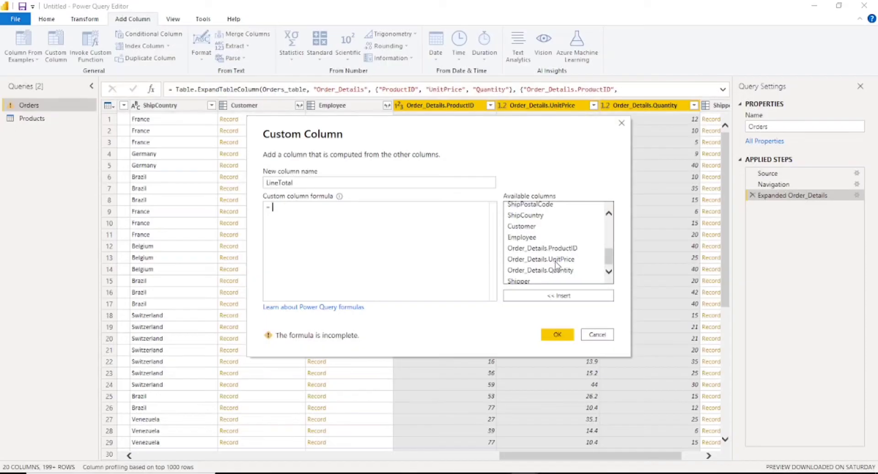
left_click(555, 260)
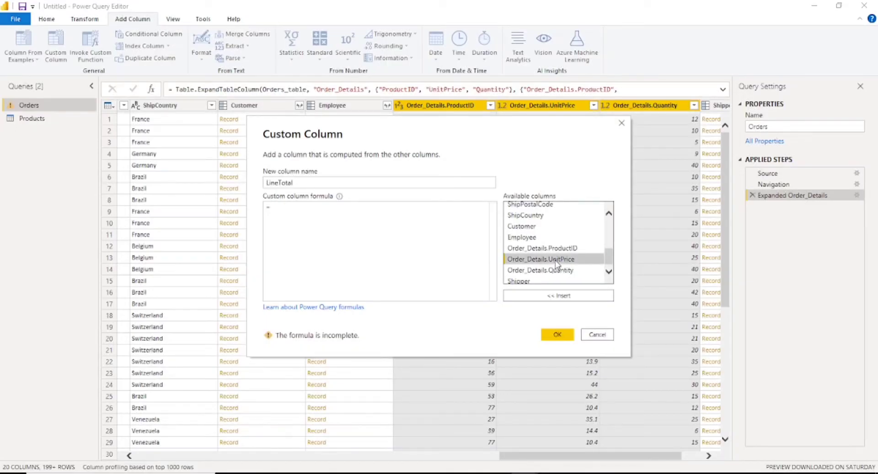
double_click(555, 260)
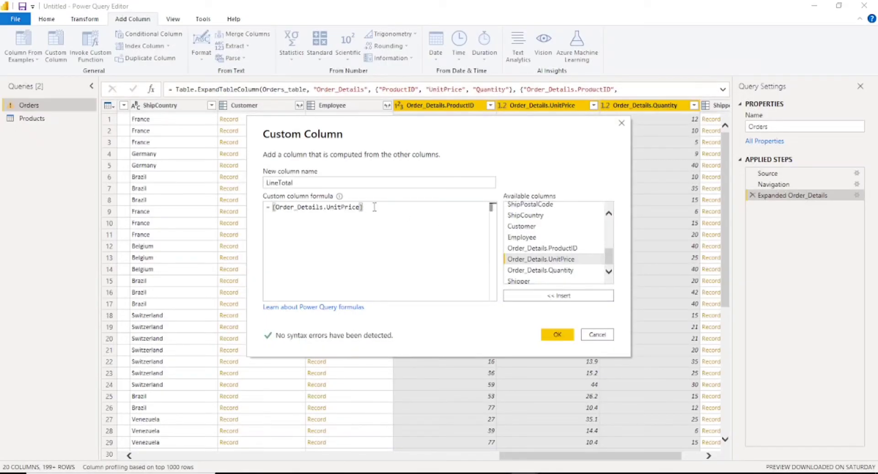
type("*")
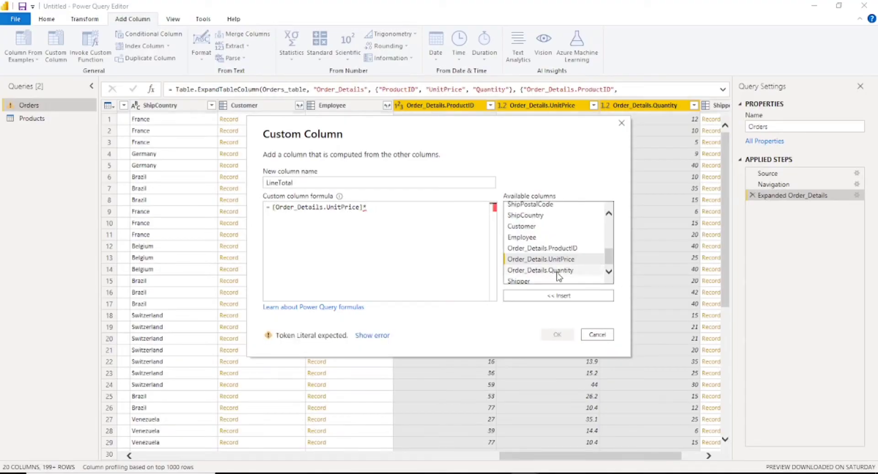
double_click(557, 270)
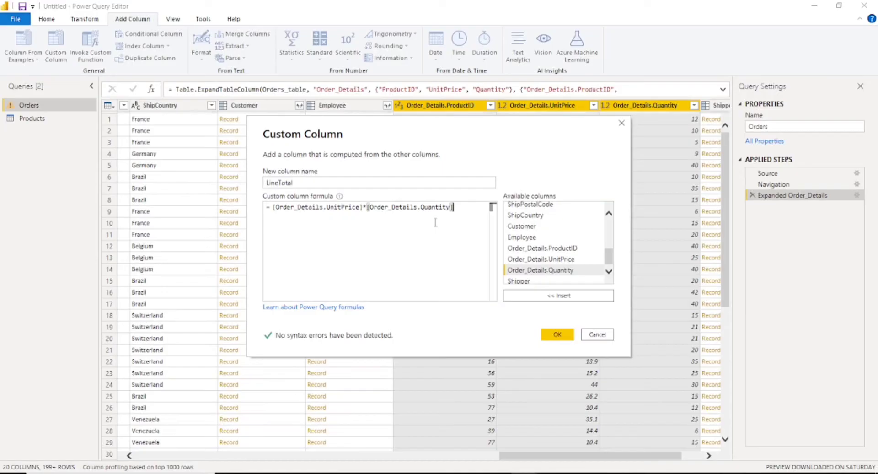
left_click(558, 335)
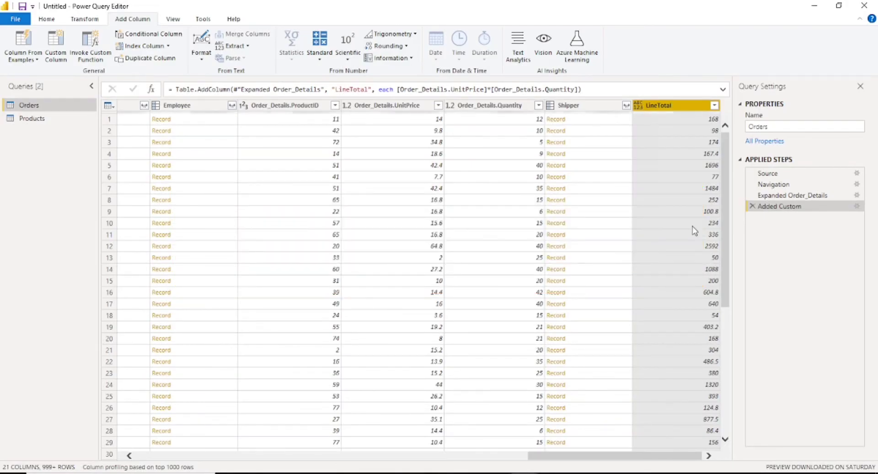
left_click_drag(650, 108, 564, 112)
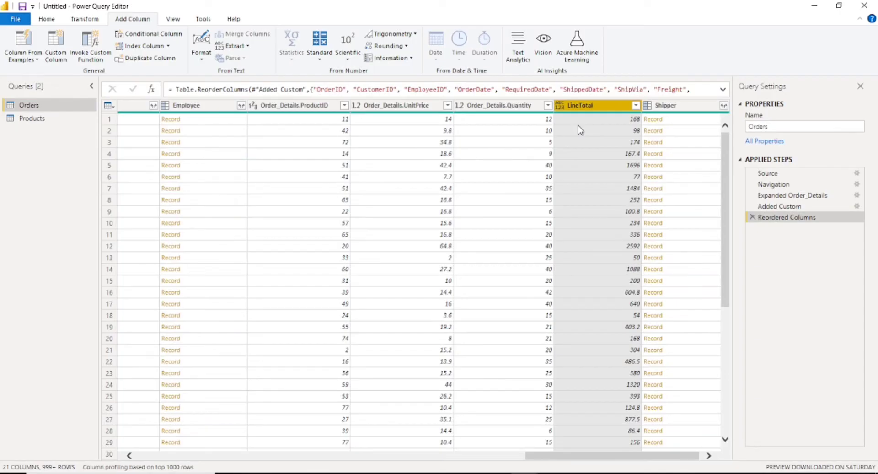
Rename the Order_Details.ProductID column of the Orders query as ProductID
left_click(313, 108)
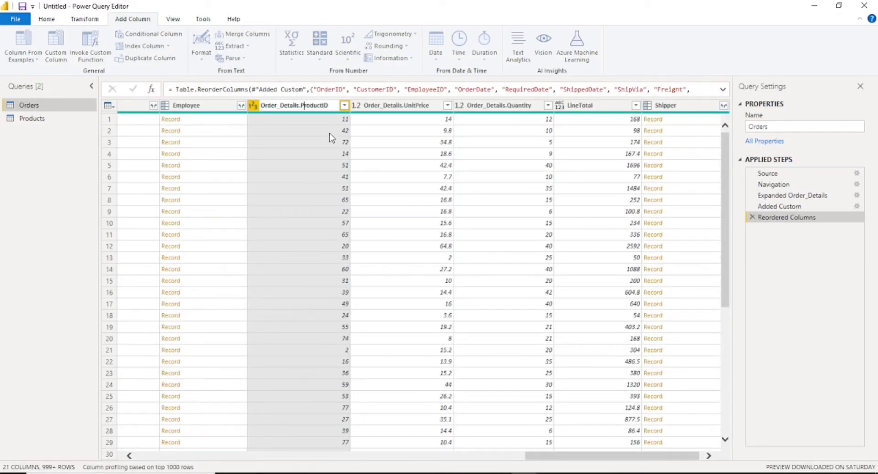
key("Right")
type("\\")
key("BackSpace")
key("BackSpace")
key("BackSpace")
key("BackSpace")
key("BackSpace")
key("BackSpace")
key("BackSpace")
key("BackSpace")
key("BackSpace")
key("BackSpace")
key("BackSpace")
key("BackSpace")
key("BackSpace")
key("BackSpace")
key("BackSpace")
left_click(393, 106)
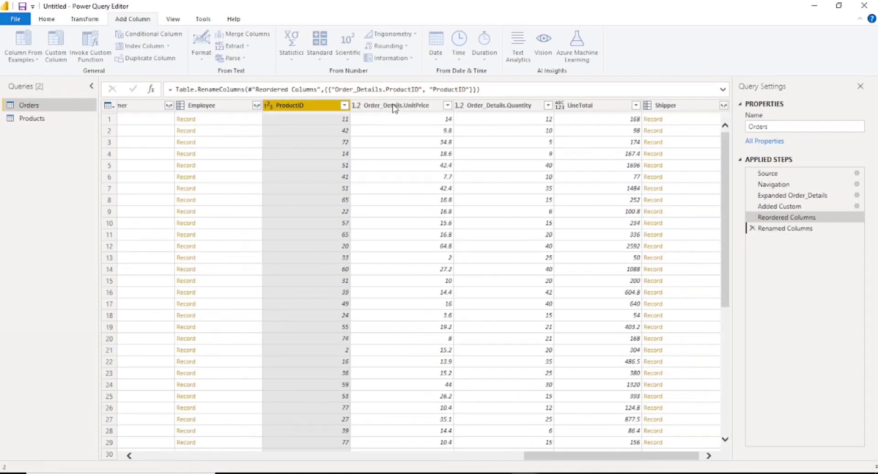
Rename the Order_Details.UnitPrice column of the Orders query as UnitPrice
double_click(405, 105)
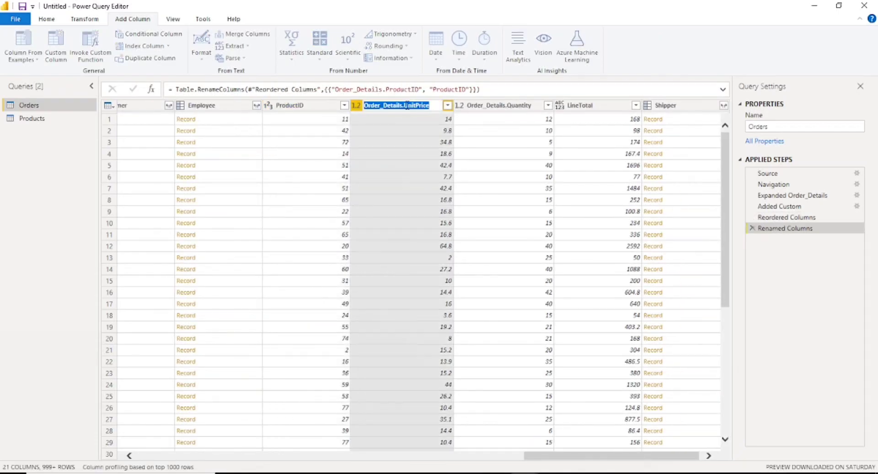
key("Return")
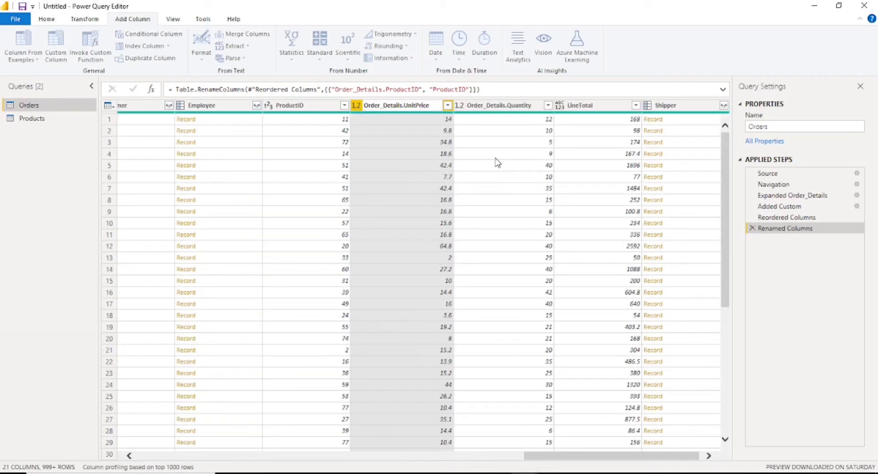
key("BackSpace")
key("BackSpace")
key("BackSpace")
key("BackSpace")
key("BackSpace")
key("BackSpace")
key("BackSpace")
key("BackSpace")
key("BackSpace")
key("BackSpace")
key("BackSpace")
key("BackSpace")
key("BackSpace")
key("BackSpace")
Rename the Order_Details.Quantity column of the Orders query as Quantity
double_click(510, 106)
left_click(507, 106)
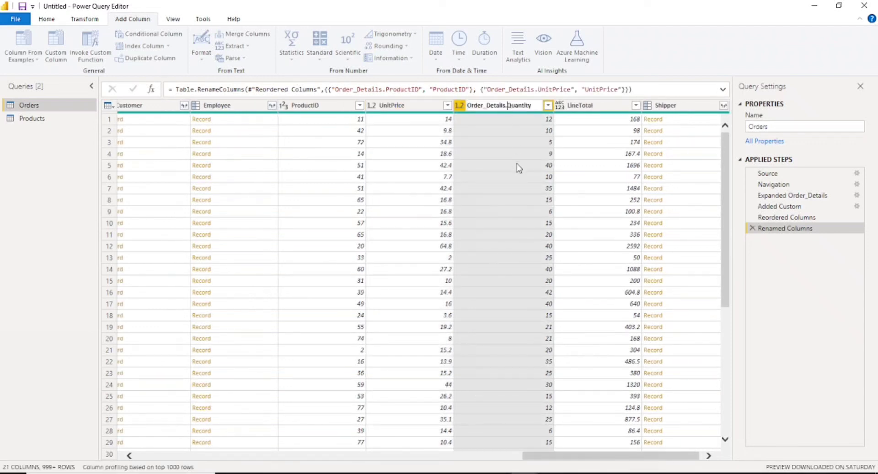
key("BackSpace")
key("BackSpace")
key("BackSpace")
key("BackSpace")
key("BackSpace")
key("BackSpace")
key("BackSpace")
key("BackSpace")
key("BackSpace")
key("BackSpace")
key("BackSpace")
key("BackSpace")
key("BackSpace")
key("BackSpace")
key("Return")
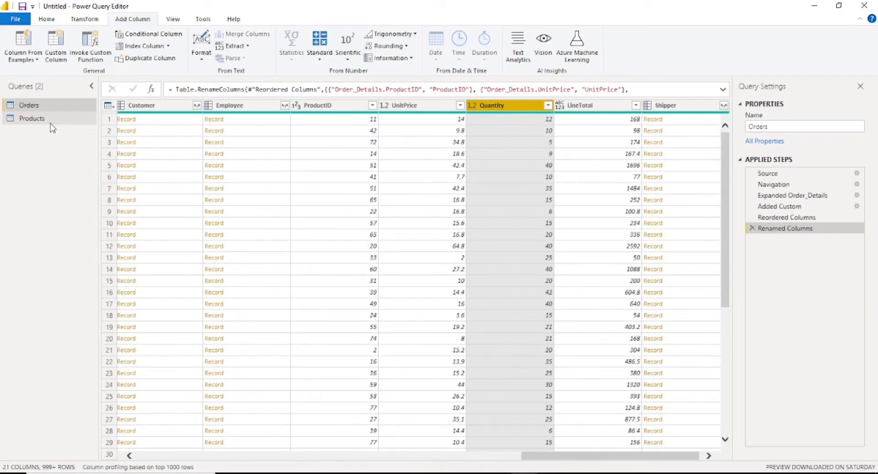
Apply the pending query changes to the data model and close the Power Query Editor
left_click(46, 19)
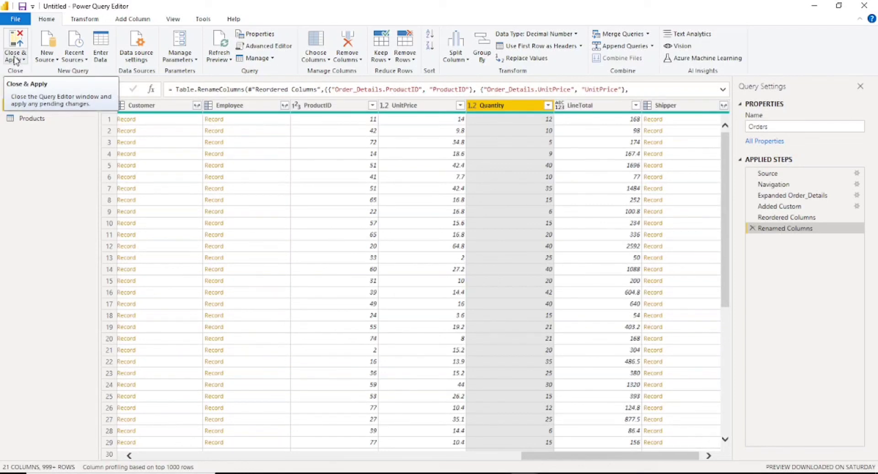
left_click(16, 60)
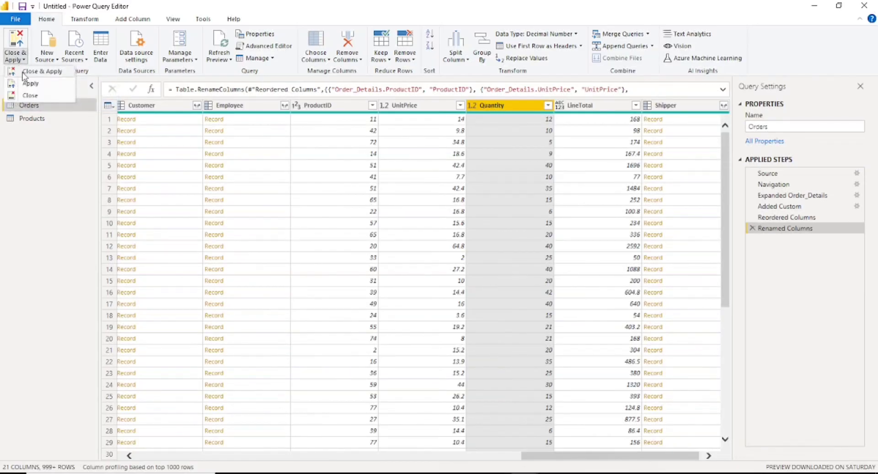
left_click(27, 72)
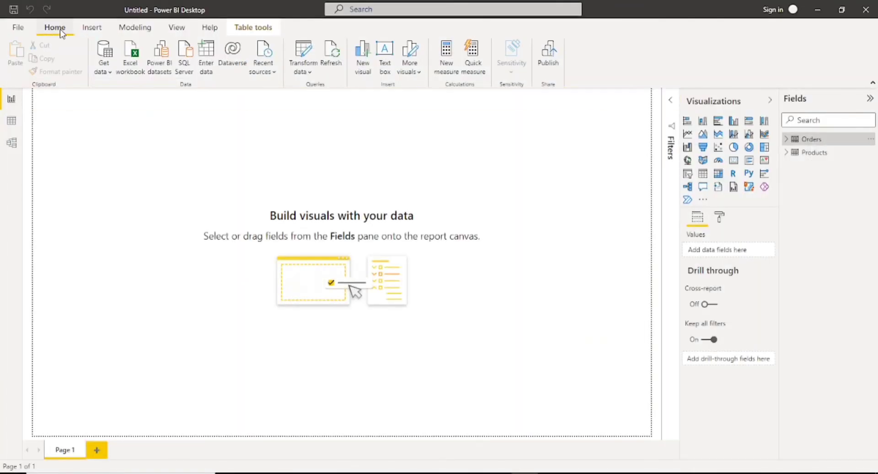
Review the model's relationships and try to create a new one between Products and Orders on ProductID
left_click(135, 29)
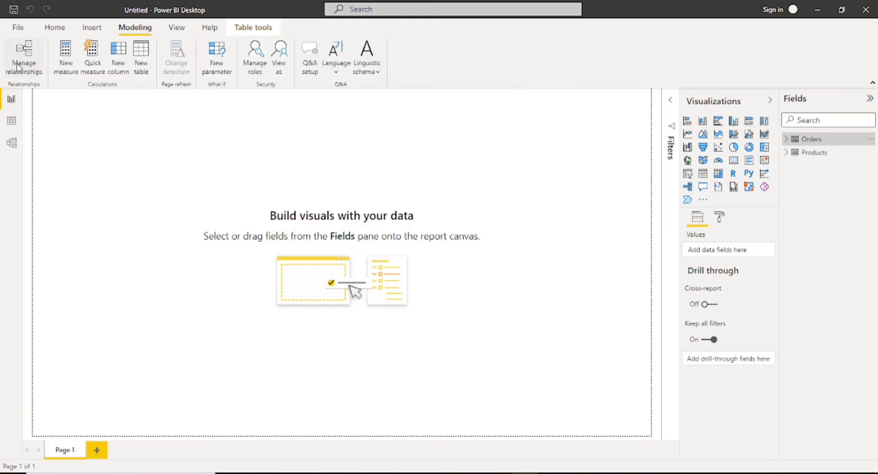
left_click(20, 69)
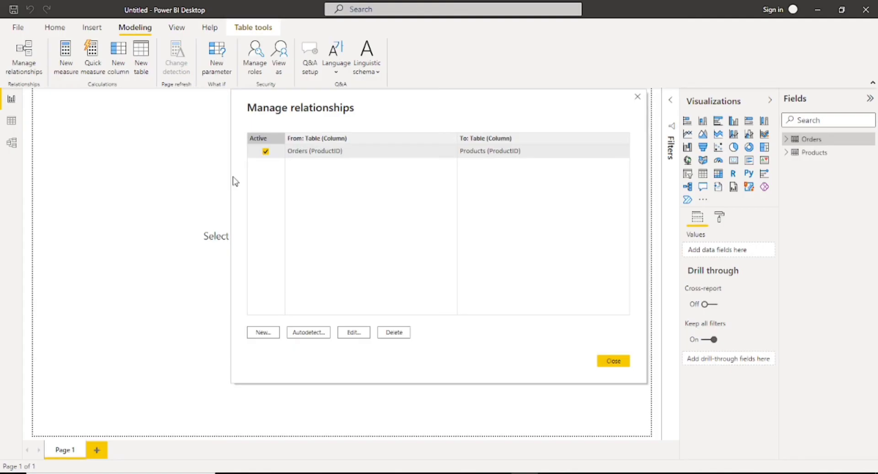
left_click(263, 332)
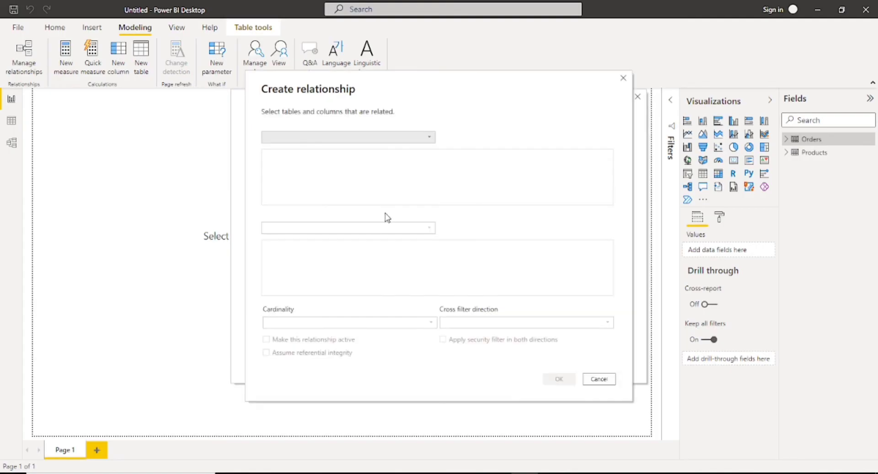
left_click(430, 138)
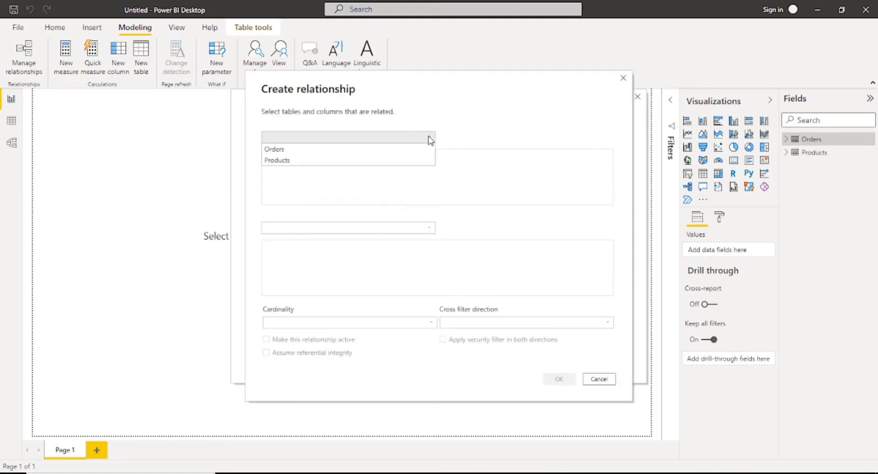
left_click(320, 160)
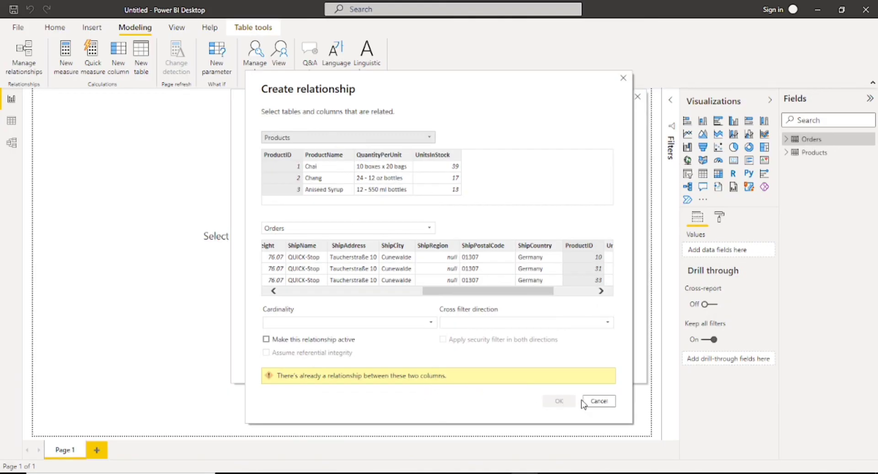
left_click(597, 402)
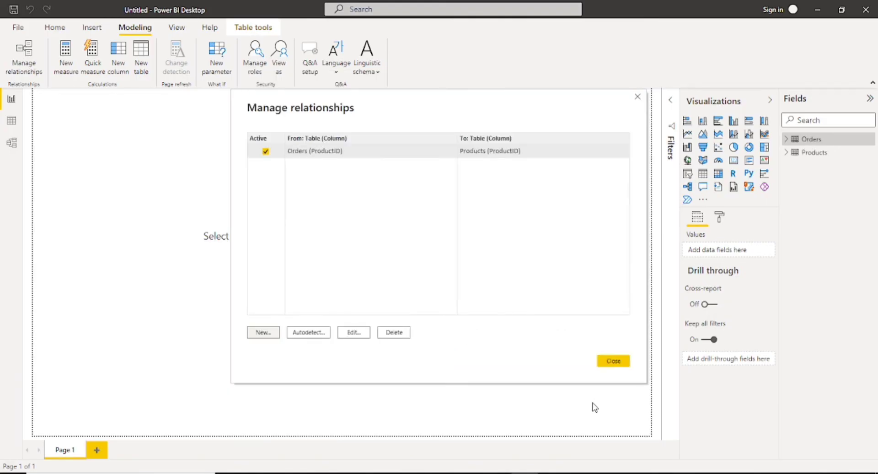
left_click(616, 361)
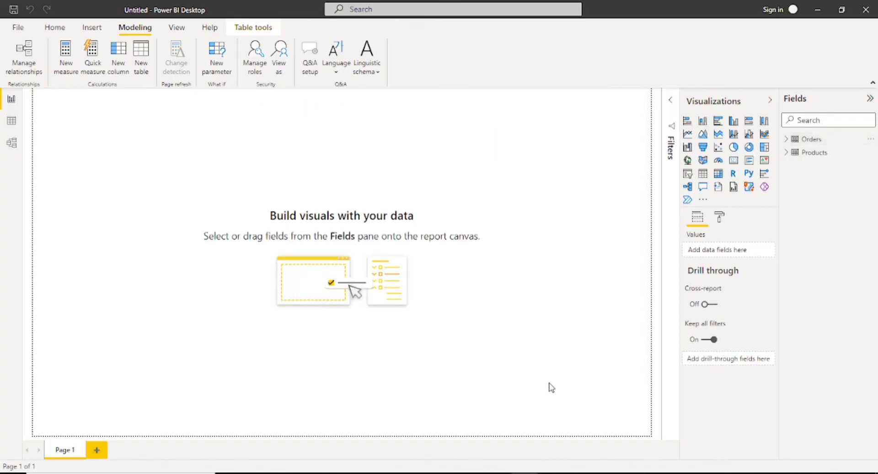
Examine the relationship between Orders and Products in the model diagram, including its linked columns, cardinality and cross filter direction
left_click(12, 145)
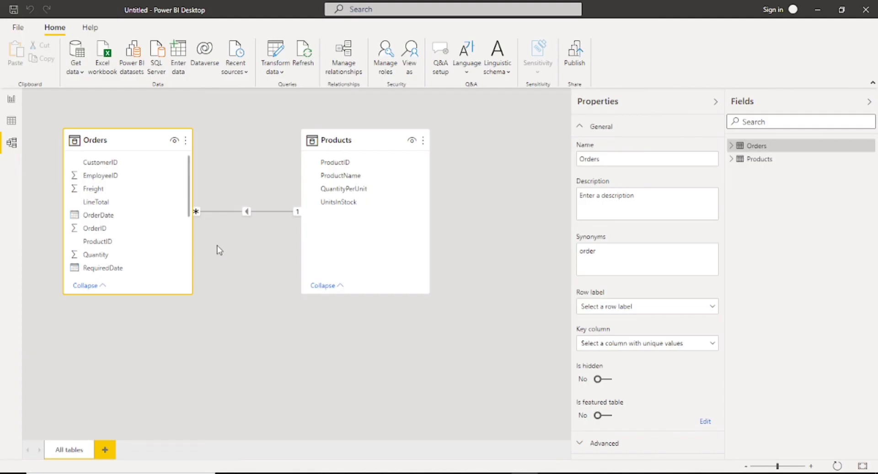
double_click(246, 213)
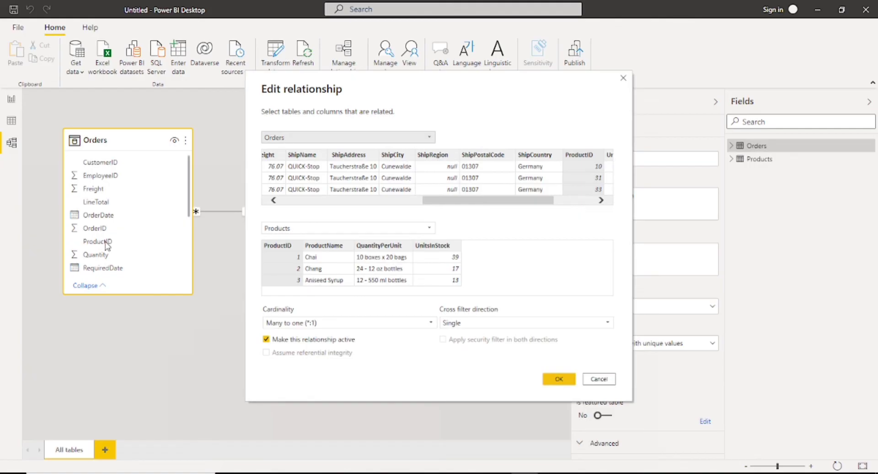
left_click(609, 382)
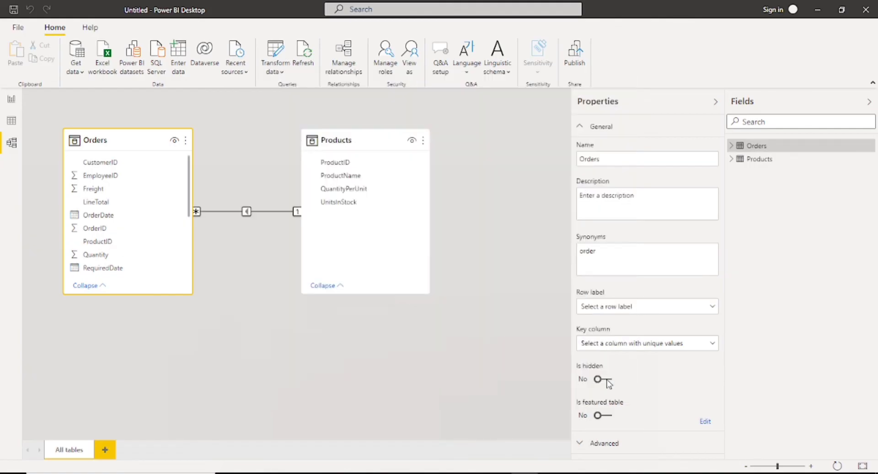